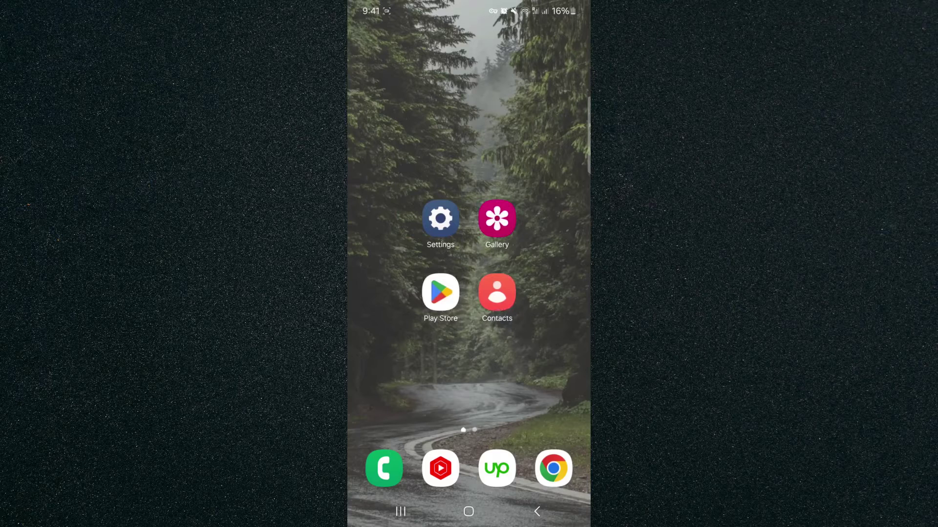
Launch Contacts from the home screen and bring up Mike's details page
left_click(497, 293)
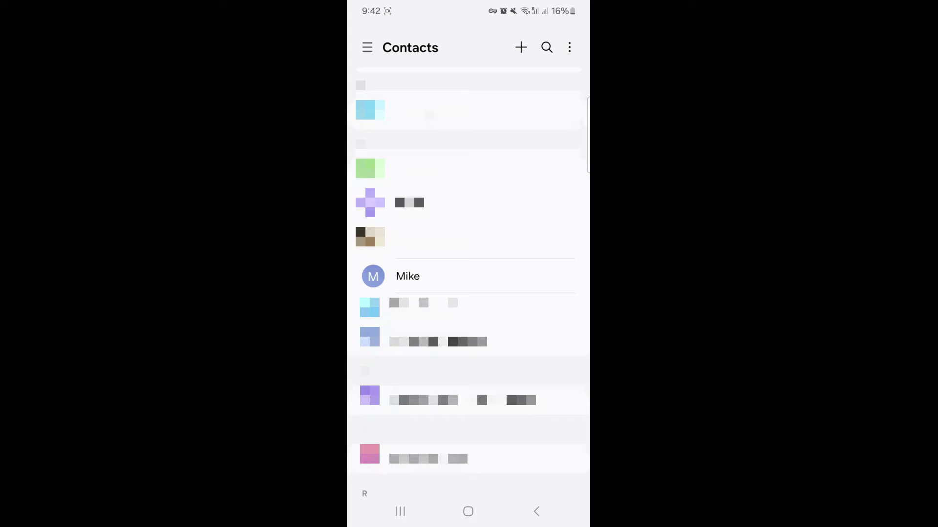
left_click(454, 277)
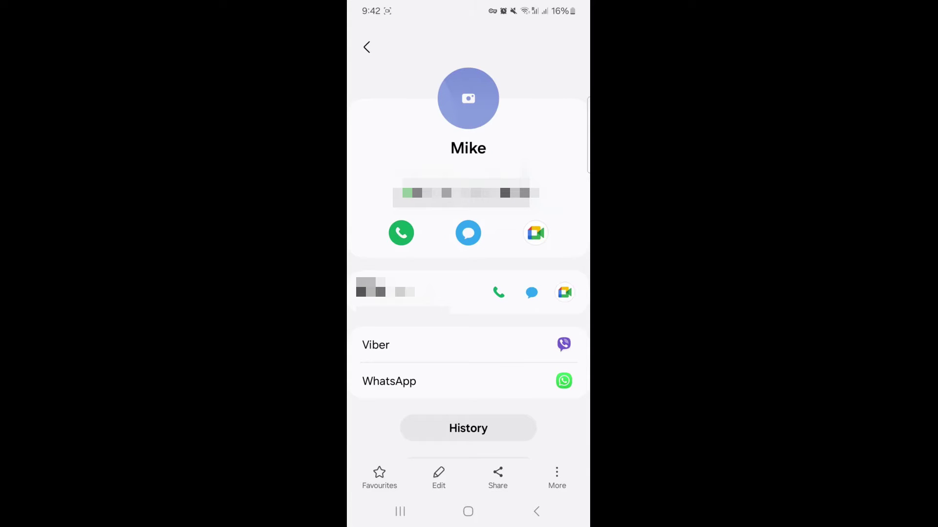
Preview the preset avatars, then apply the purple bearded avatar with glasses as Mike's photo
left_click(468, 99)
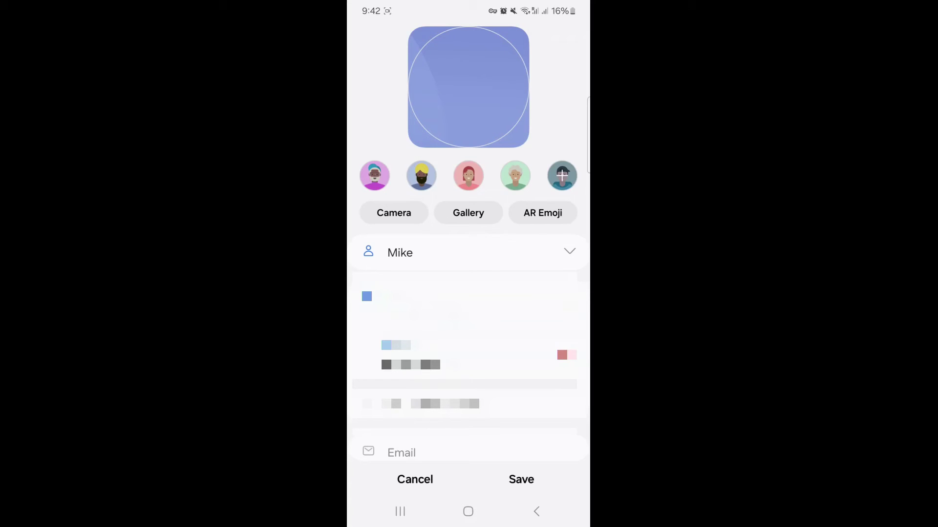
left_click(421, 175)
left_click(468, 176)
left_click(515, 176)
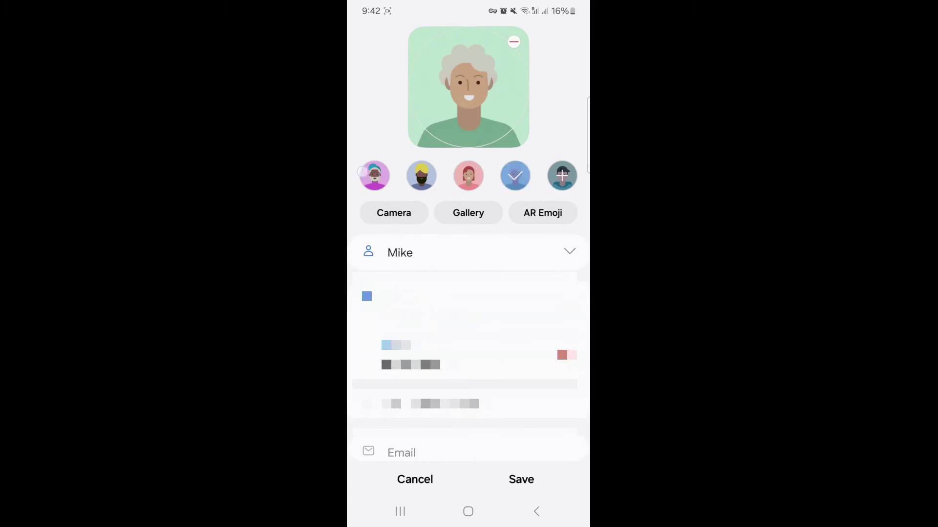
left_click(374, 175)
left_click(421, 176)
left_click(516, 176)
left_click(421, 176)
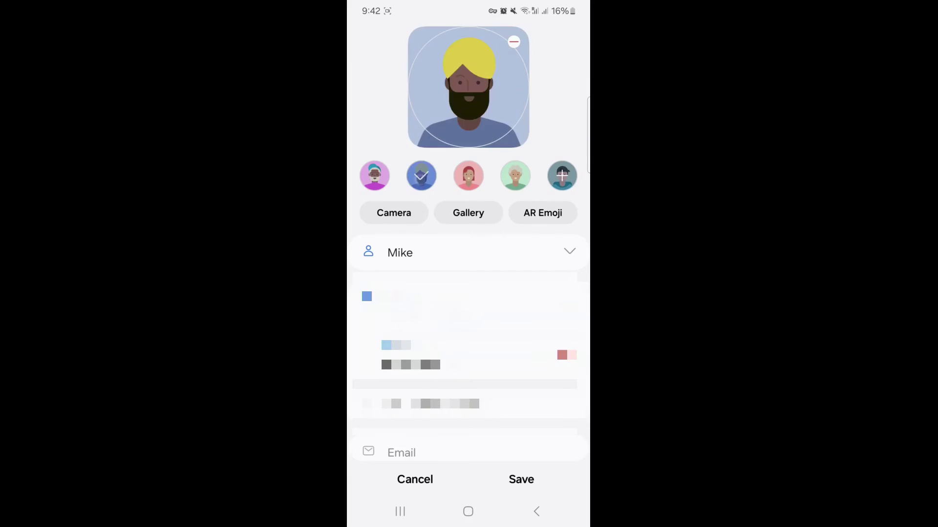
left_click(468, 176)
left_click(515, 176)
left_click(374, 176)
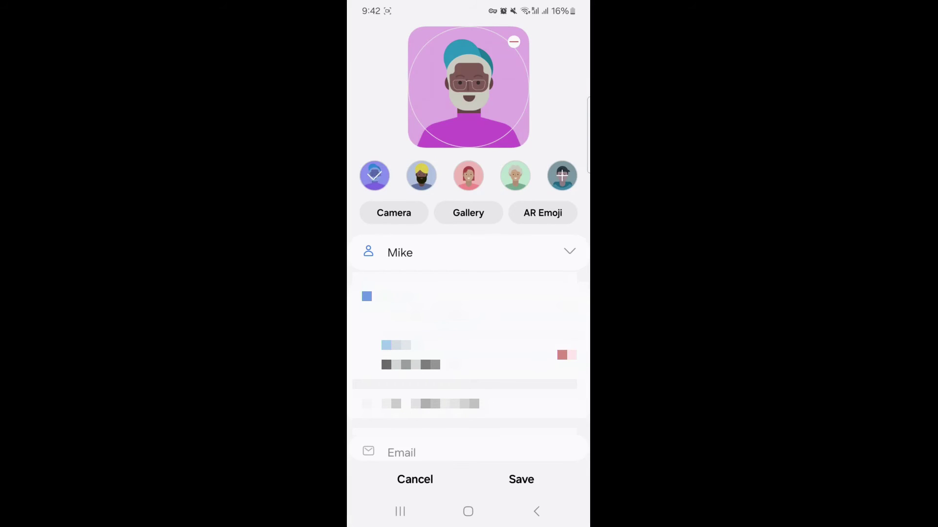